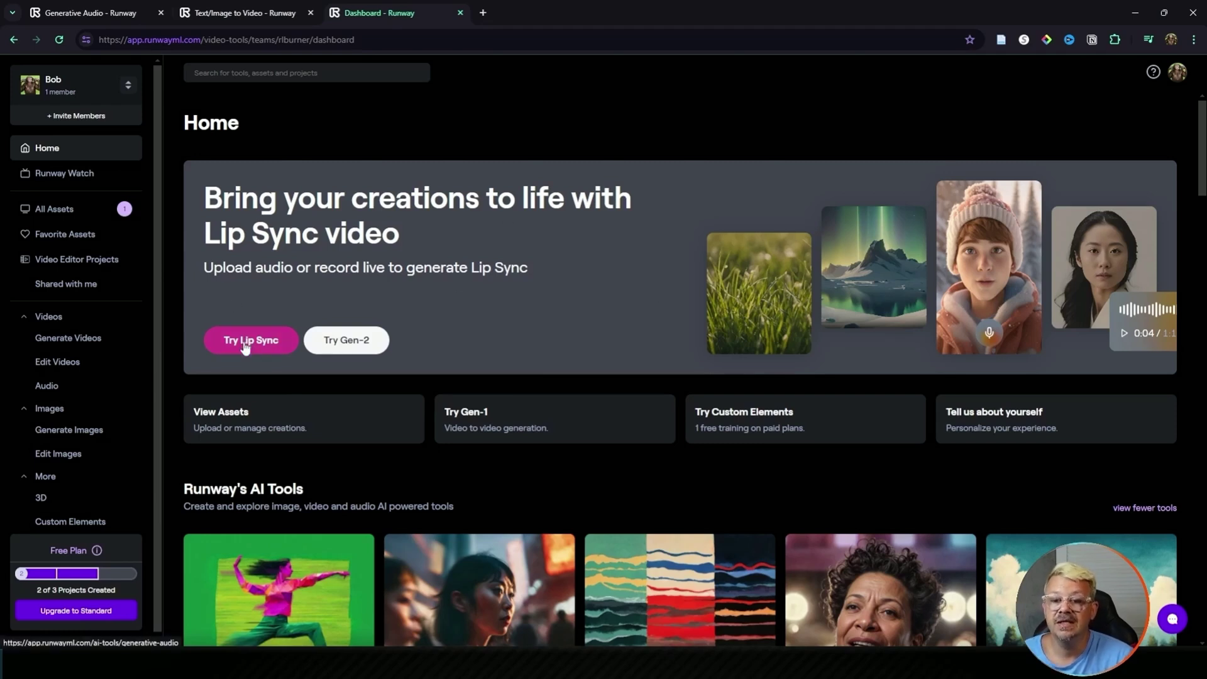
Step: Launch the Lip Sync Video tool and browse the Select a voice list, keeping Katie selected
{"action": "left_click", "coordinate": [93, 348]}
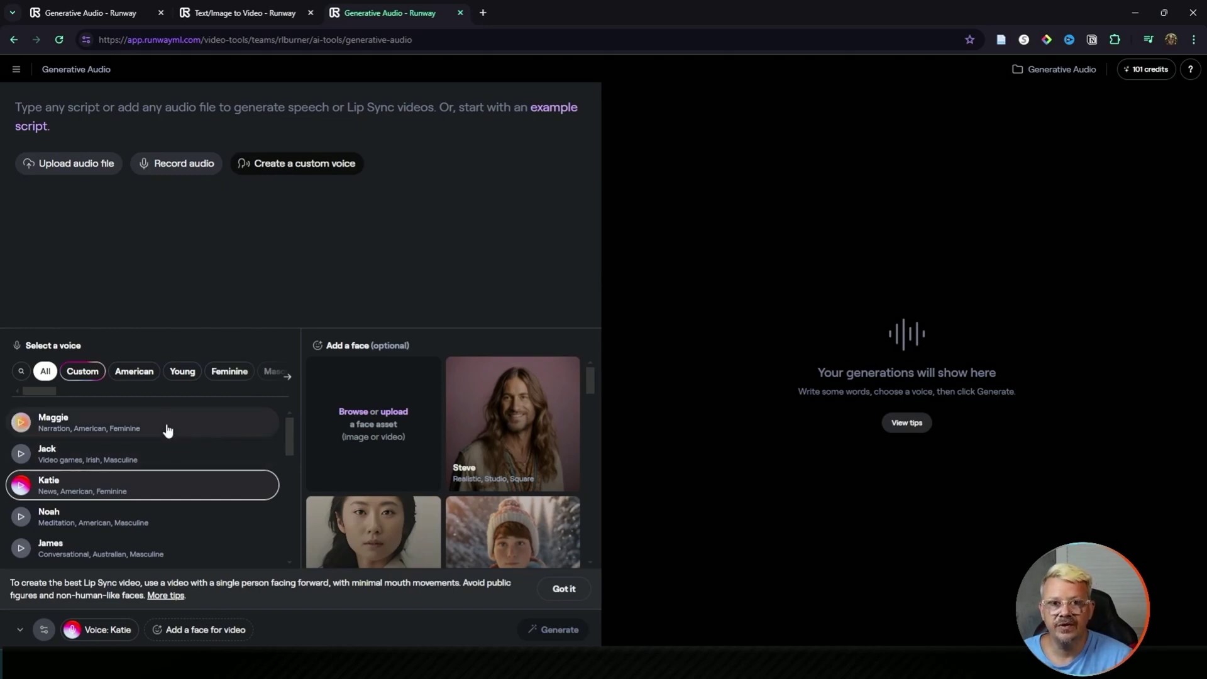
{"action": "scroll", "coordinate": [167, 430], "scroll_direction": "down", "scroll_amount": 10}
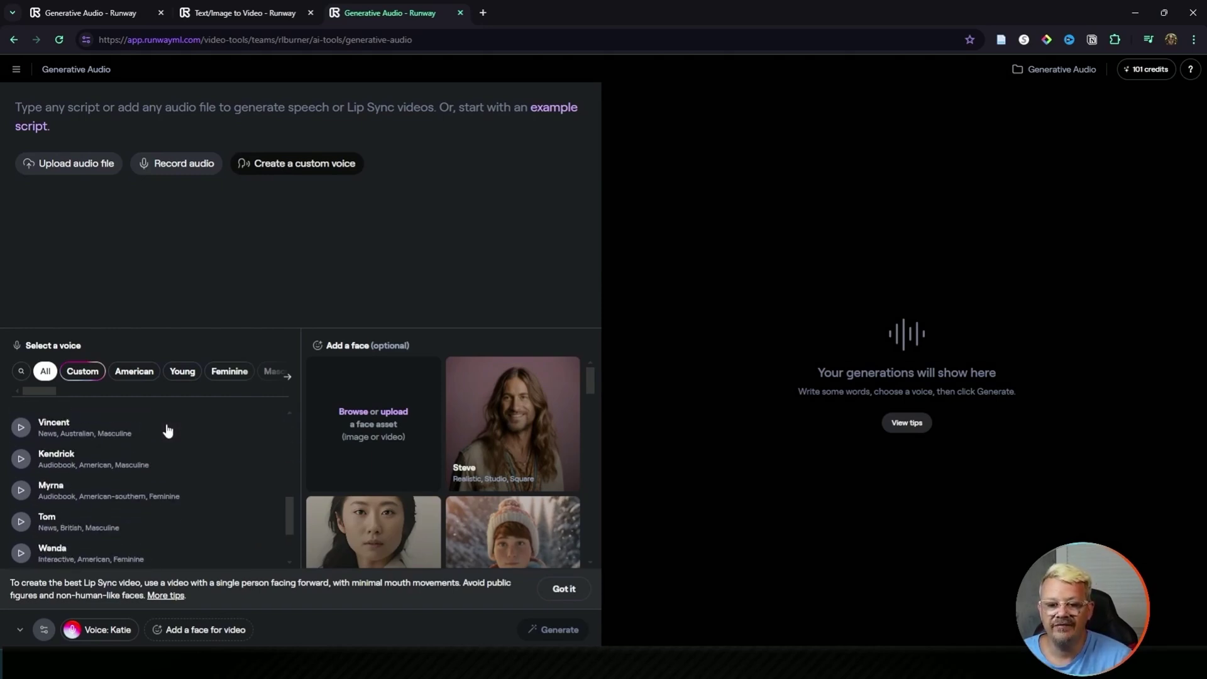
{"action": "scroll", "coordinate": [168, 430], "scroll_direction": "up", "scroll_amount": 10}
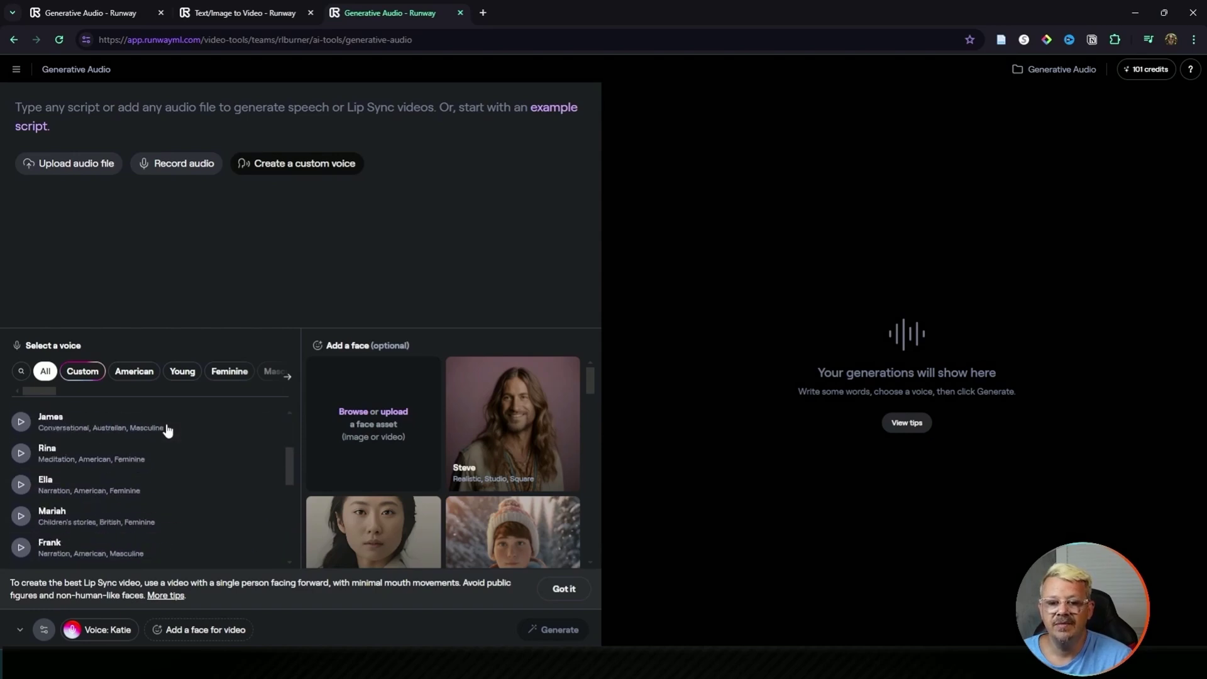
{"action": "scroll", "coordinate": [167, 430], "scroll_direction": "up", "scroll_amount": 1}
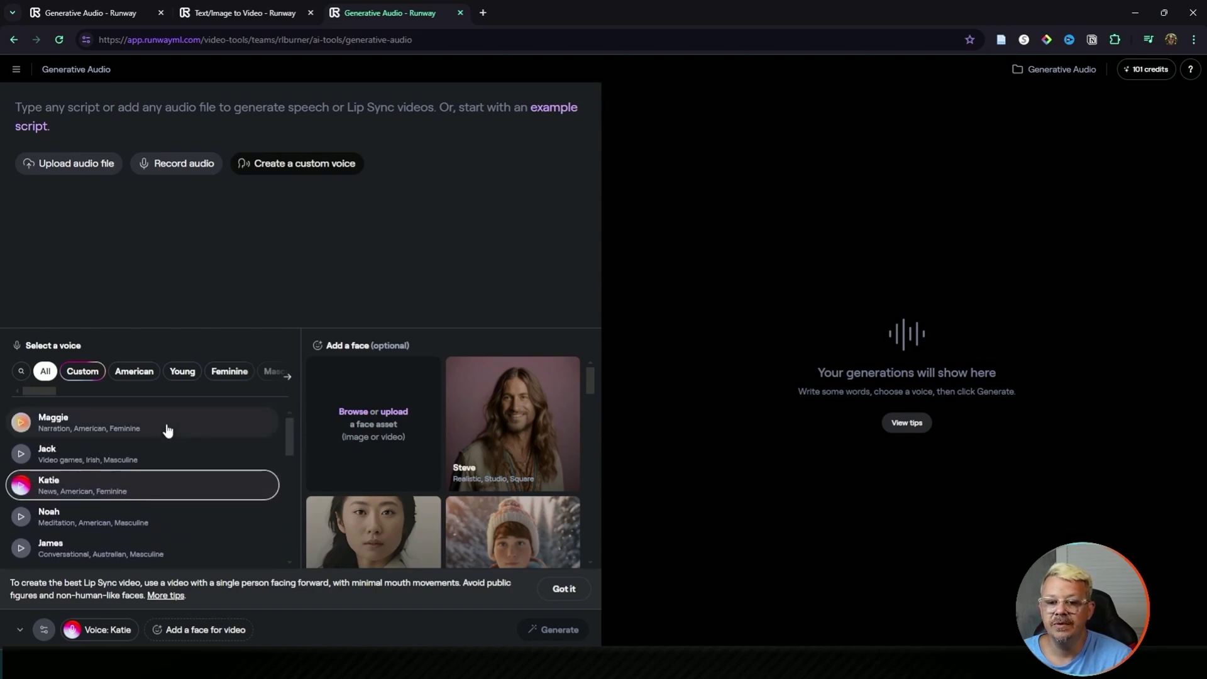
Step: Filter to American voices and preview Maggie, Noah, Rina, Frank and Kendrick
{"action": "left_click", "coordinate": [117, 373]}
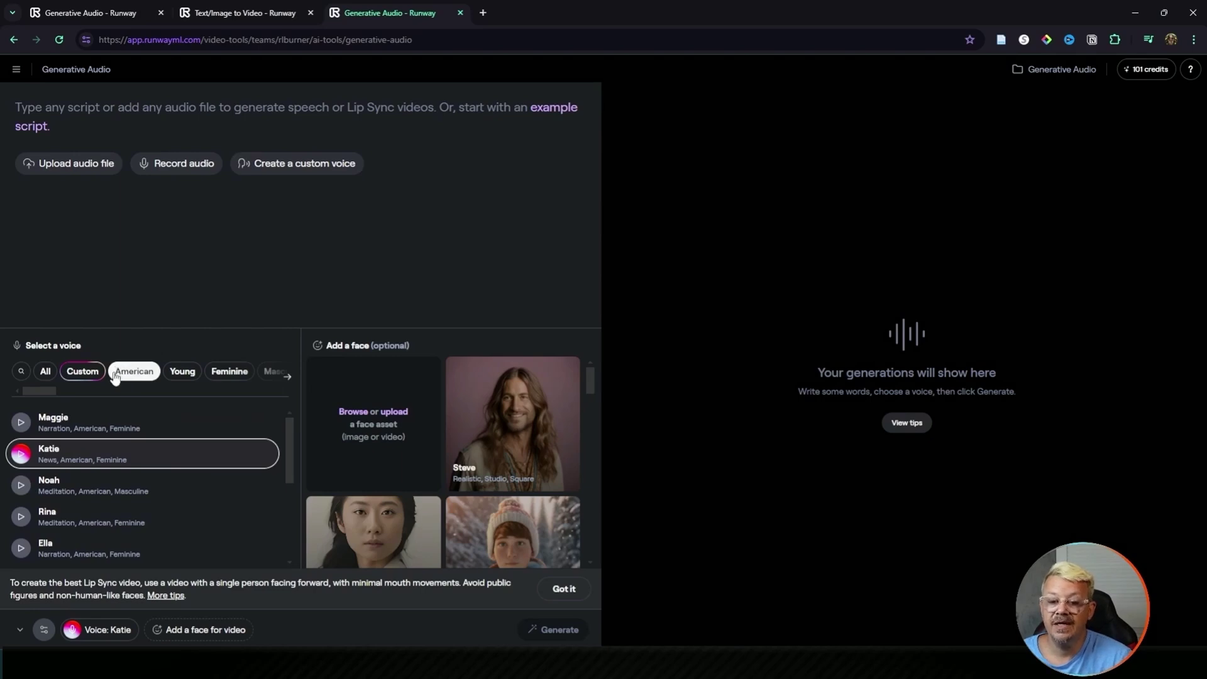
{"action": "left_click", "coordinate": [20, 422]}
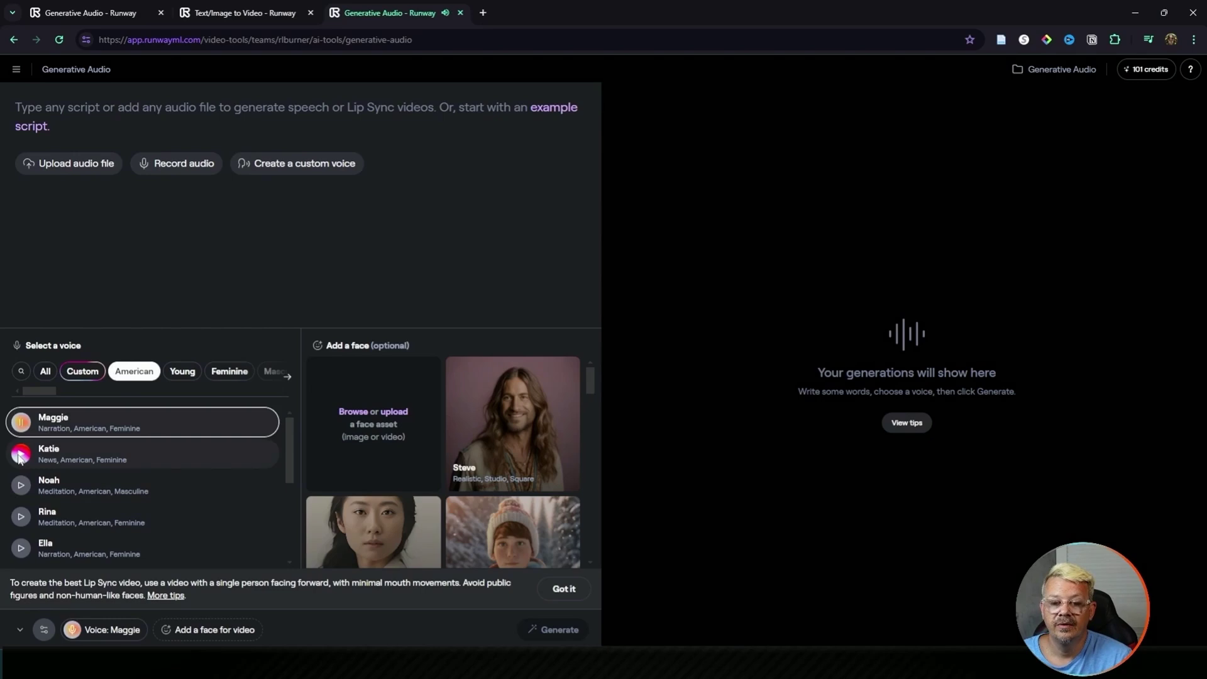
{"action": "left_click", "coordinate": [21, 486]}
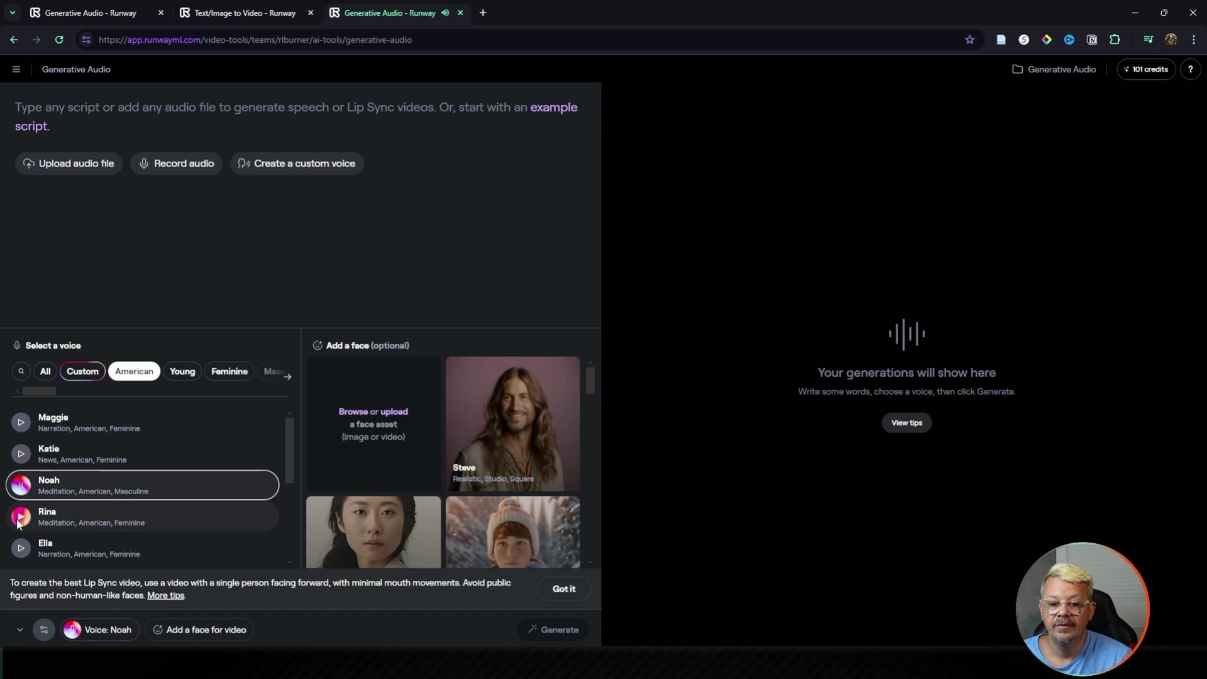
{"action": "left_click", "coordinate": [19, 517]}
{"action": "scroll", "coordinate": [19, 513], "scroll_direction": "down", "scroll_amount": 2}
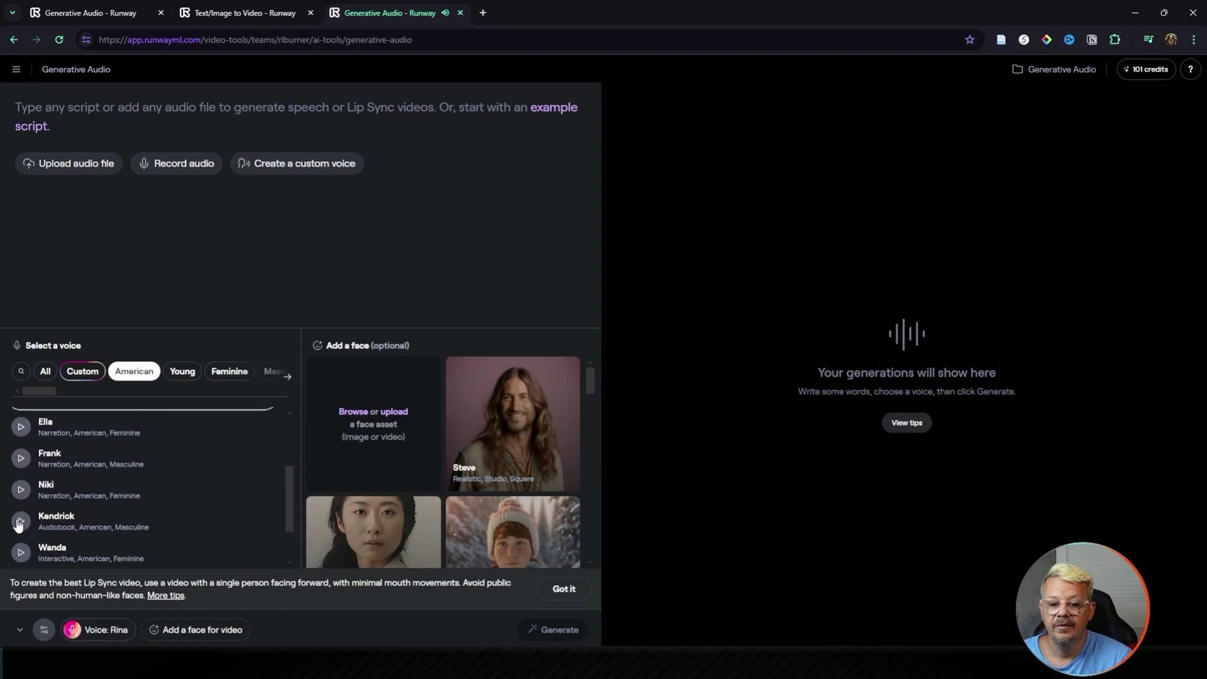
{"action": "left_click", "coordinate": [19, 454]}
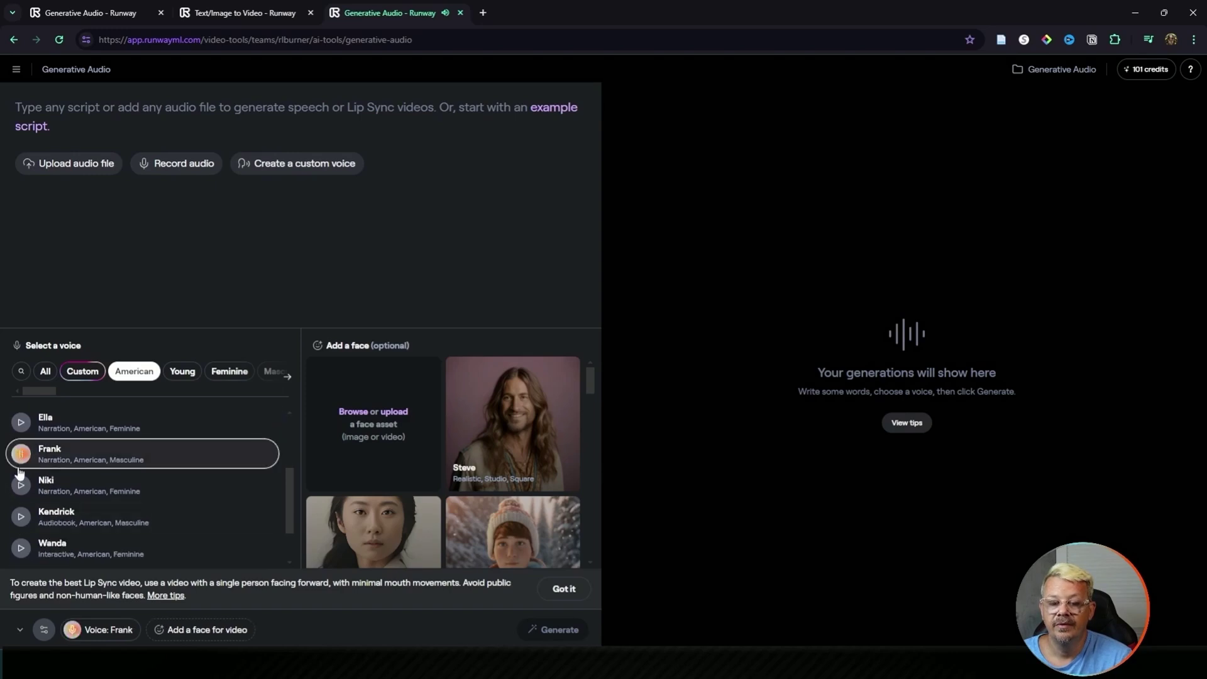
{"action": "left_click", "coordinate": [21, 516]}
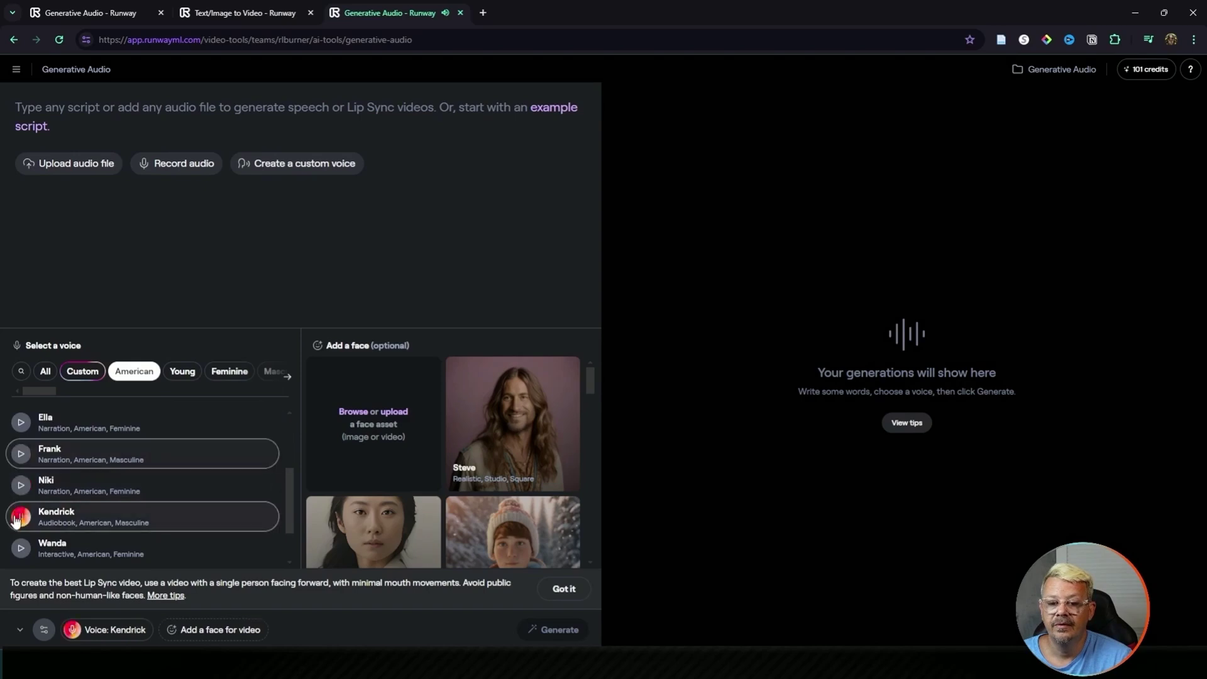
Step: Preview Benjamin, Kiana and Wanda, then settle on Frank as the voice
{"action": "scroll", "coordinate": [17, 521], "scroll_direction": "down", "scroll_amount": 1}
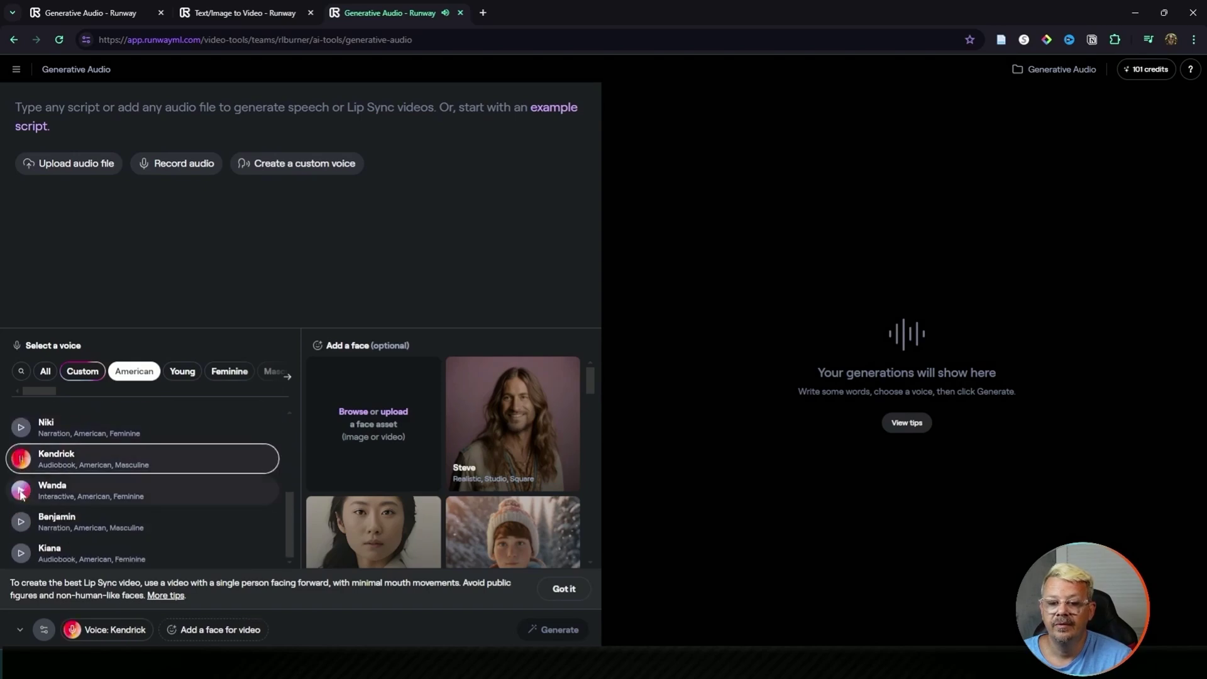
{"action": "left_click", "coordinate": [21, 524]}
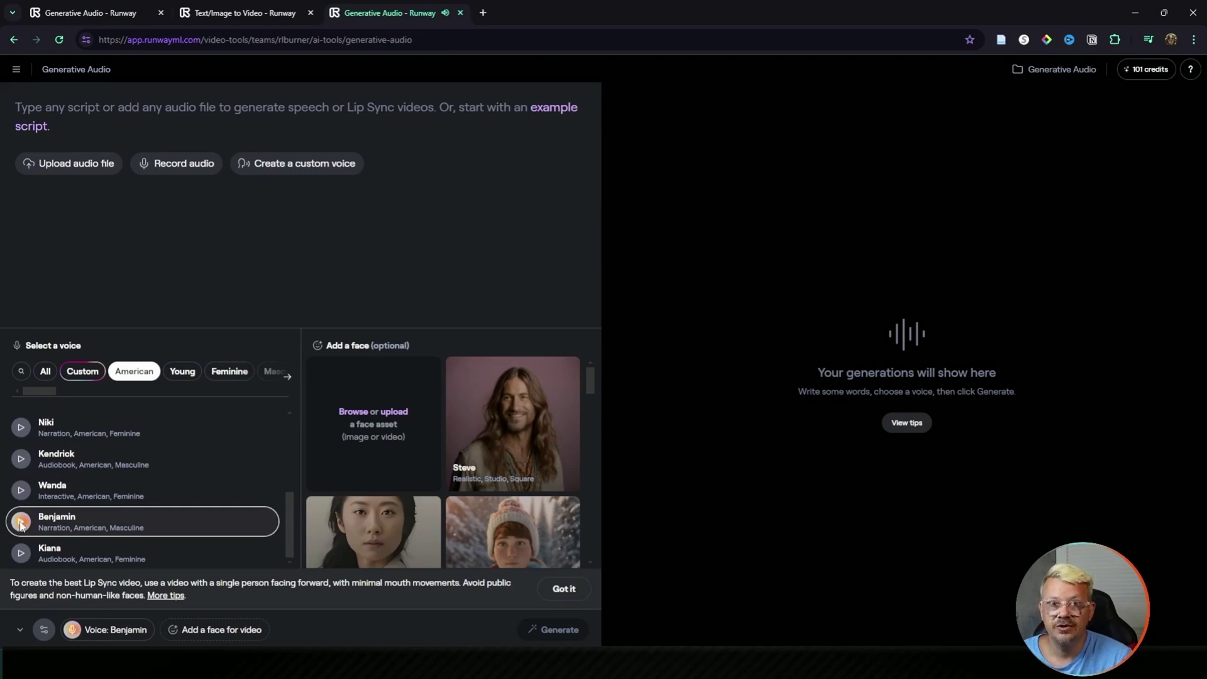
{"action": "left_click", "coordinate": [20, 553]}
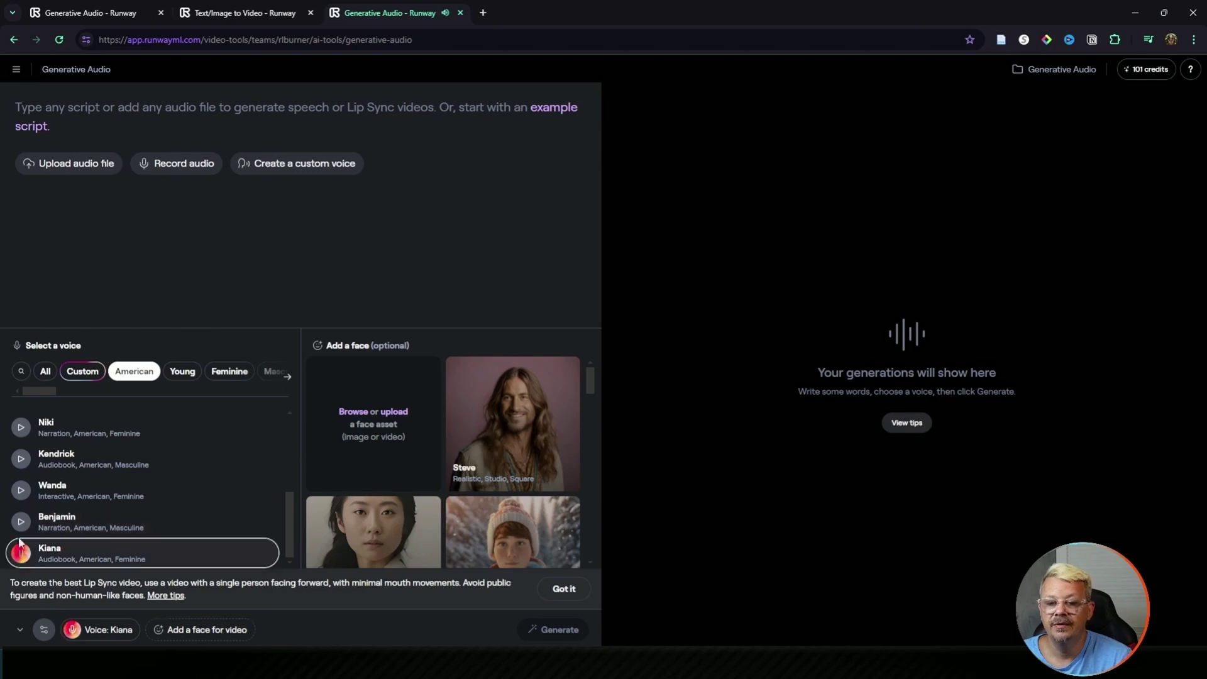
{"action": "left_click", "coordinate": [25, 493]}
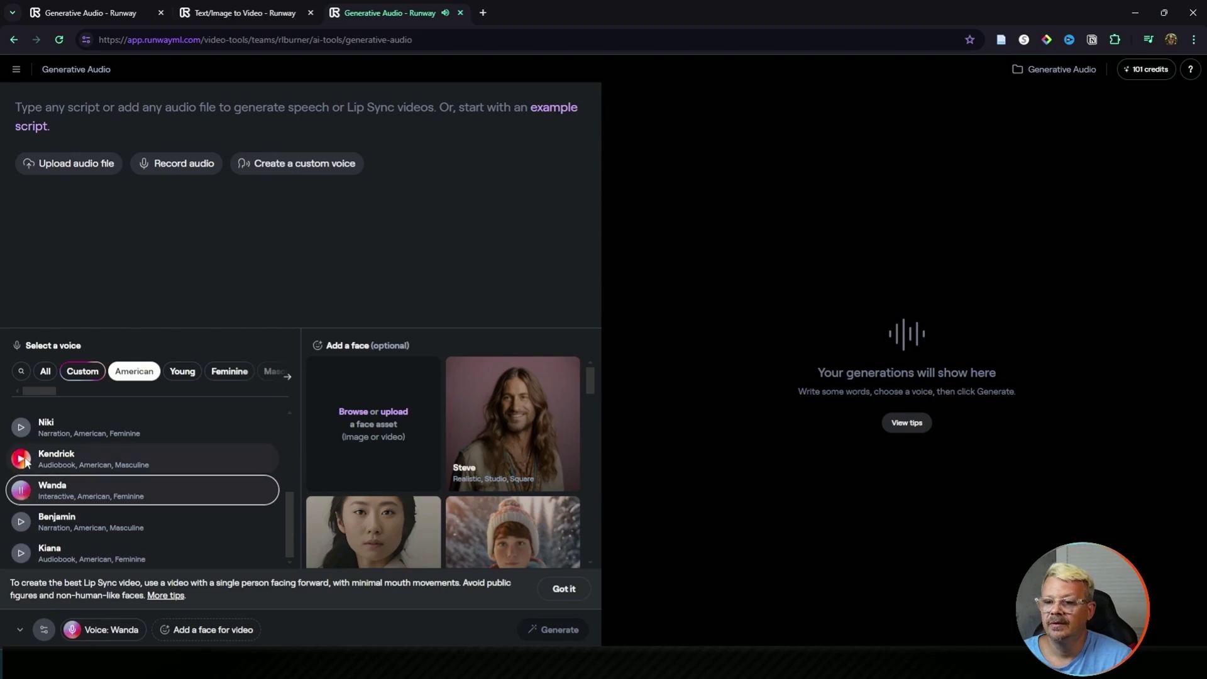
{"action": "scroll", "coordinate": [169, 465], "scroll_direction": "up", "scroll_amount": 2}
{"action": "left_click", "coordinate": [21, 521]}
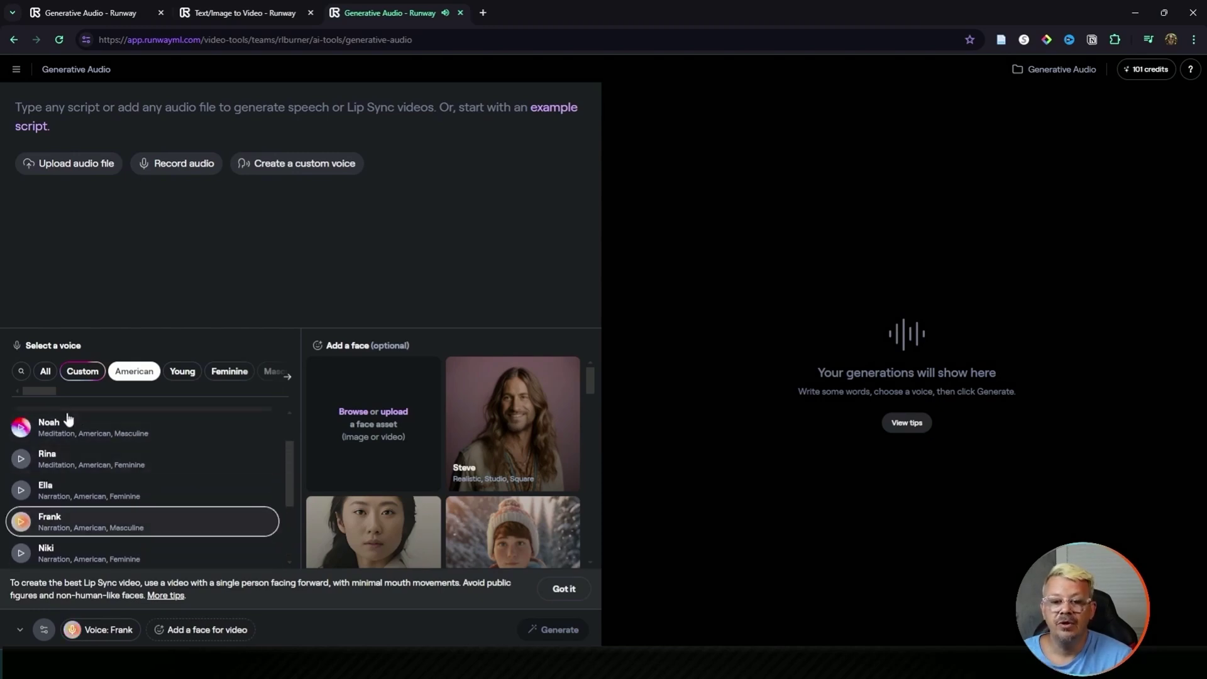
{"action": "scroll", "coordinate": [118, 453], "scroll_direction": "up", "scroll_amount": 2}
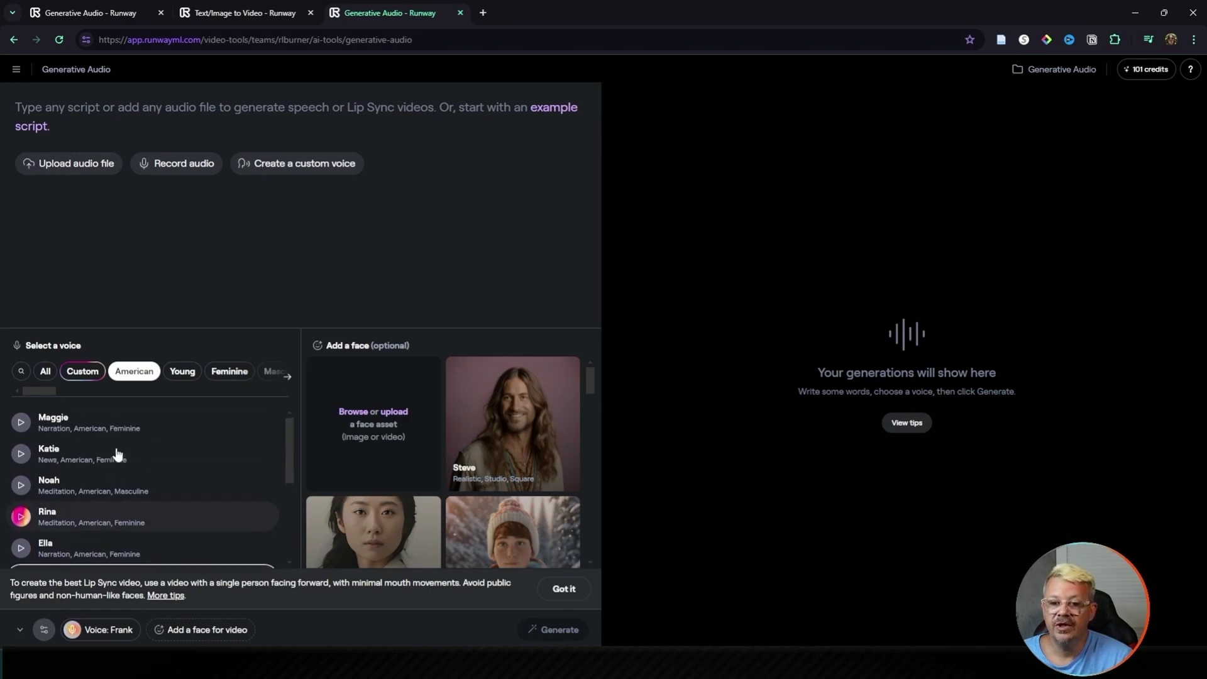
{"action": "left_click", "coordinate": [46, 372]}
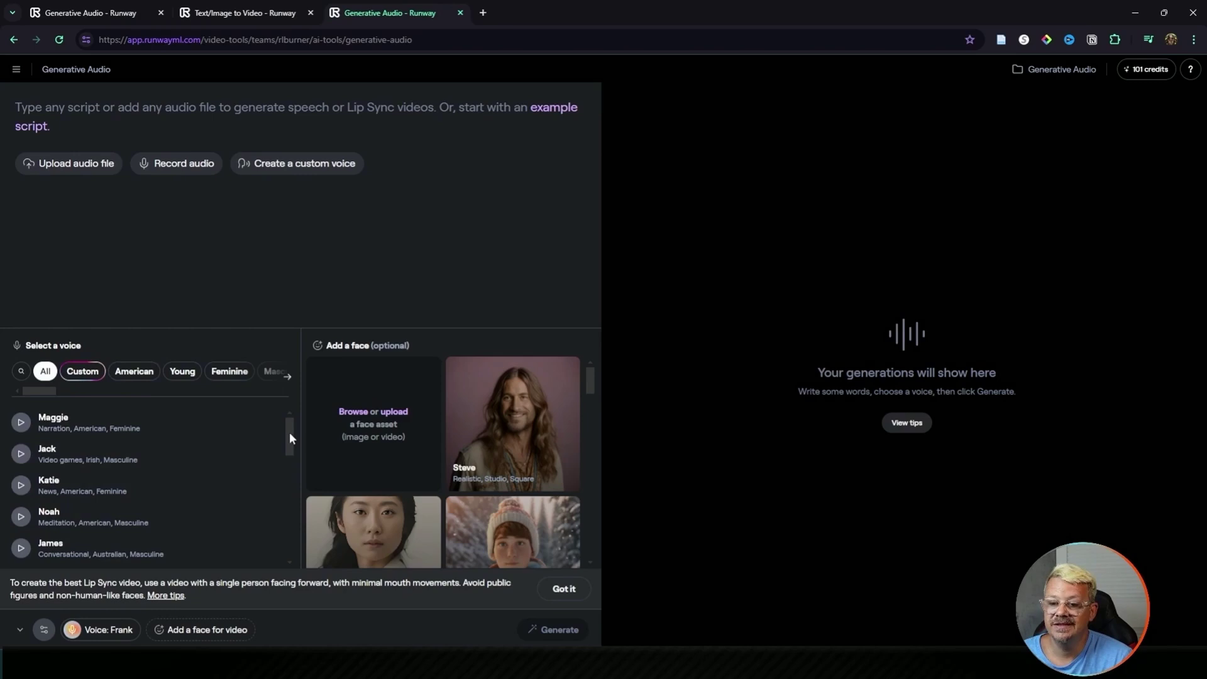
{"action": "left_click_drag", "start_coordinate": [289, 432], "coordinate": [274, 545]}
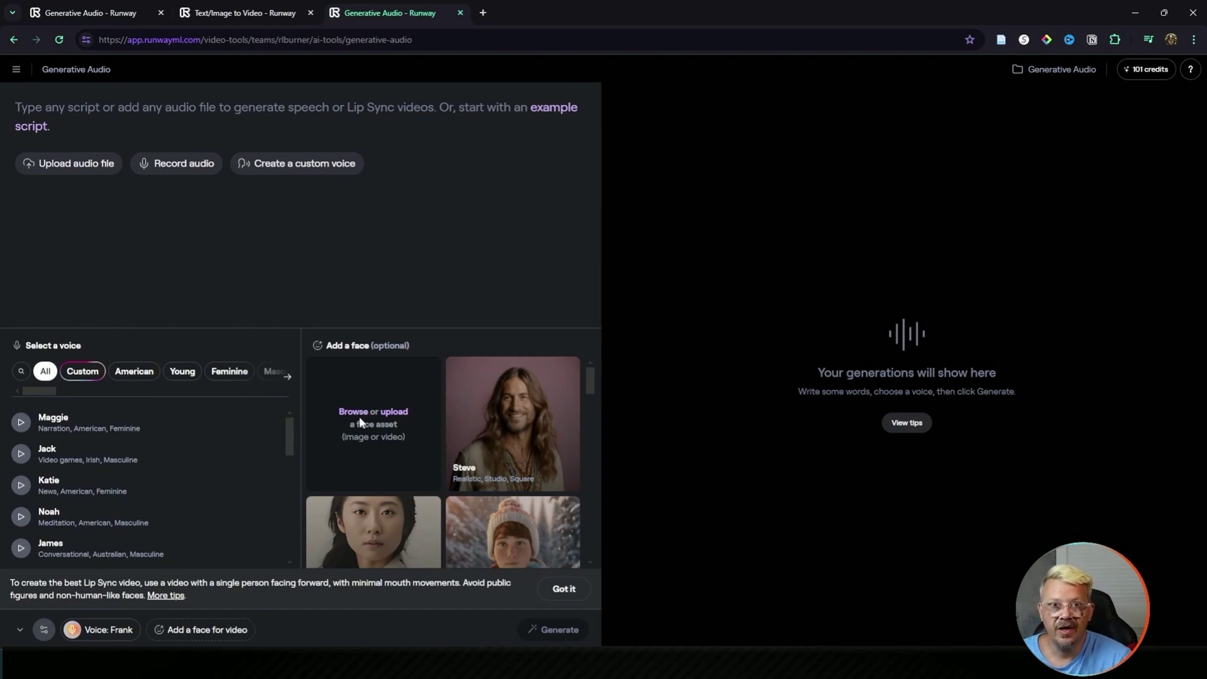
Step: Select the Steve face and play its preview video
{"action": "left_click", "coordinate": [527, 416]}
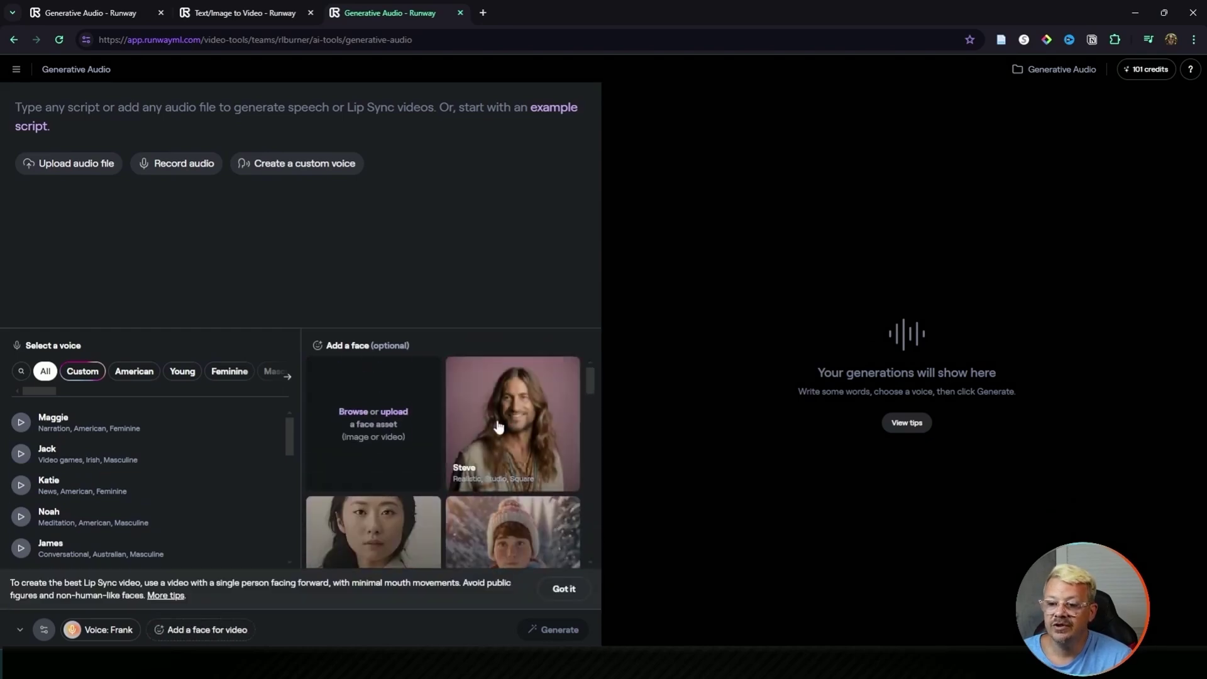
{"action": "left_click", "coordinate": [499, 426]}
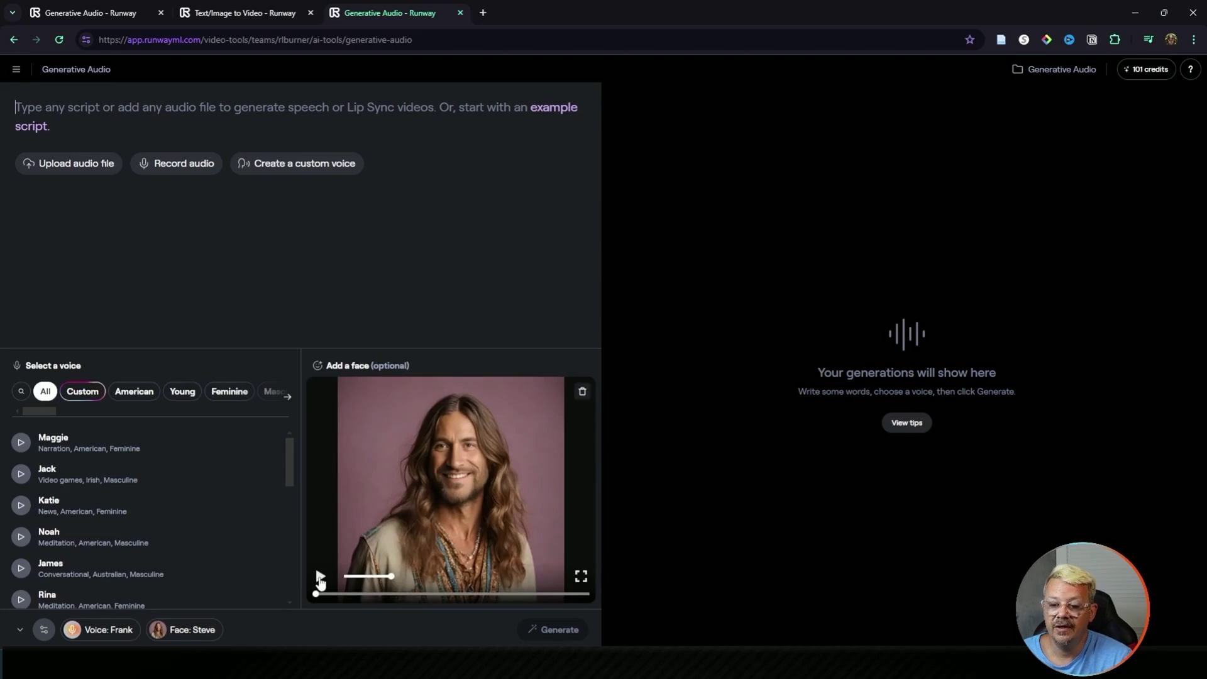
{"action": "left_click", "coordinate": [320, 577]}
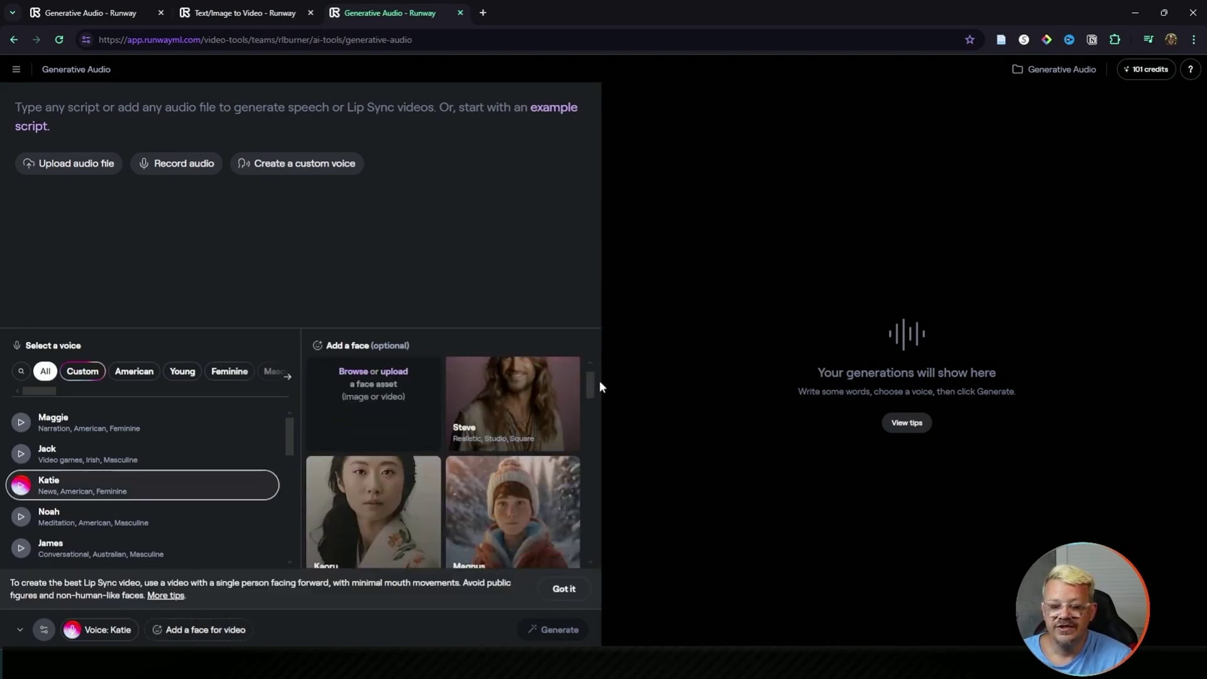
{"action": "left_click_drag", "start_coordinate": [601, 386], "coordinate": [567, 549]}
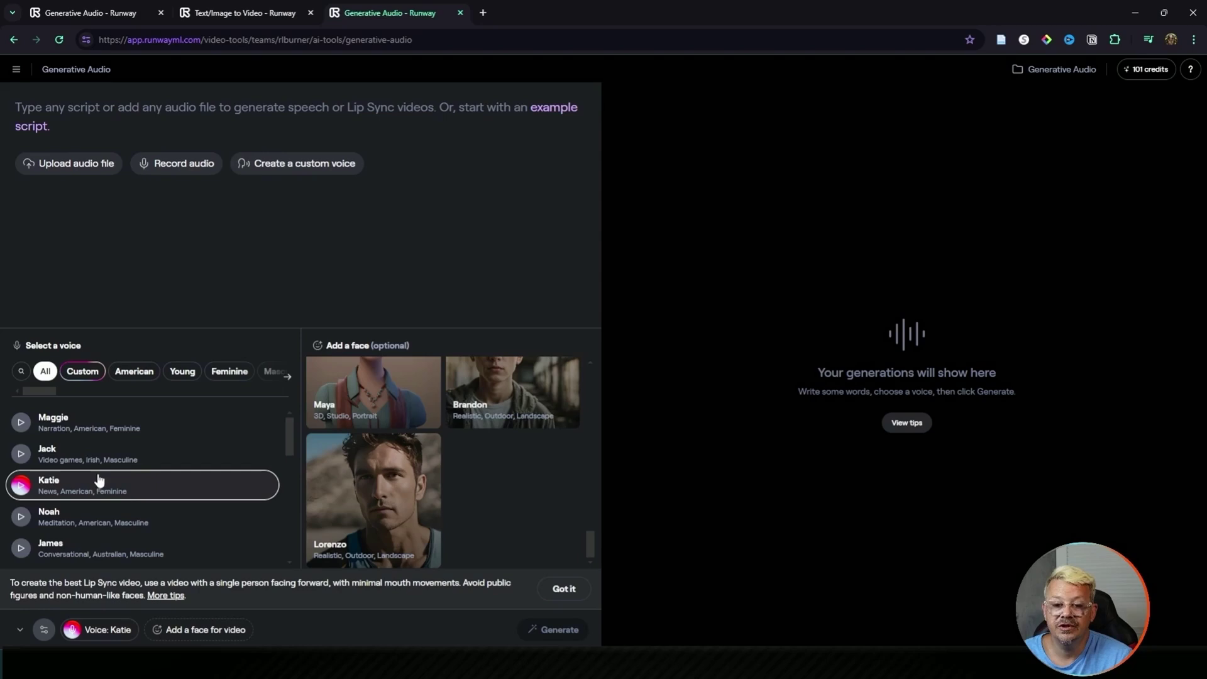
Step: Switch to the Jack voice and the Brandon face, placing the cursor in the script box
{"action": "left_click", "coordinate": [72, 455]}
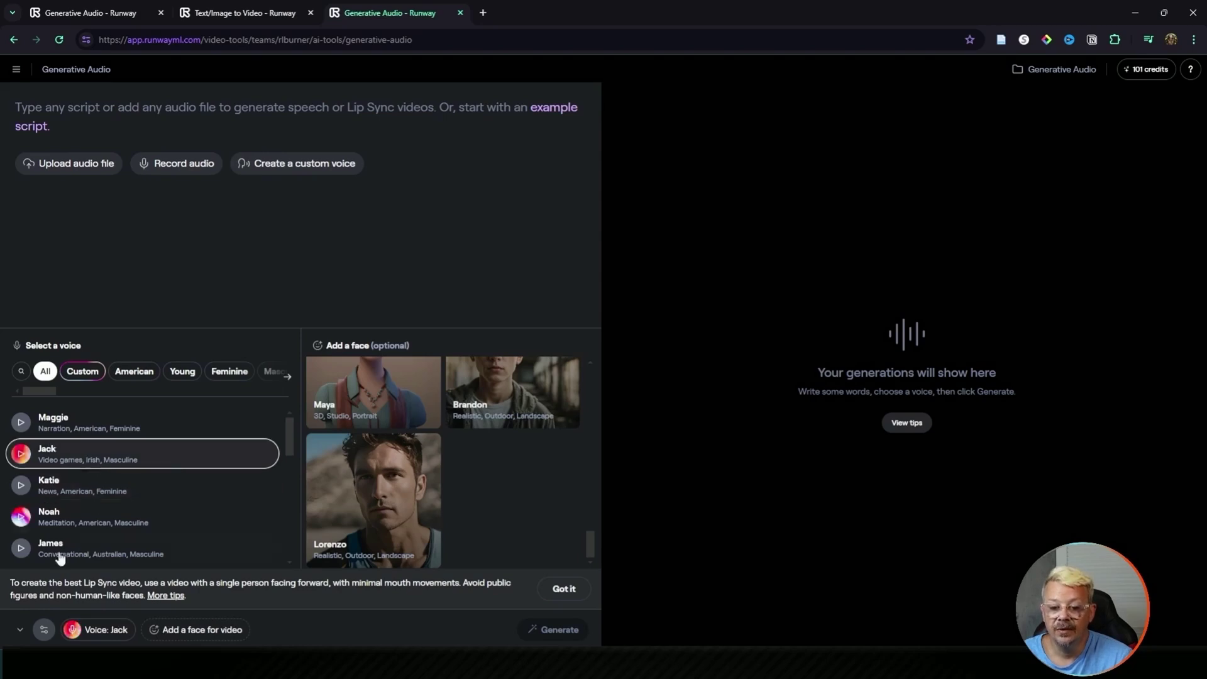
{"action": "left_click", "coordinate": [188, 629]}
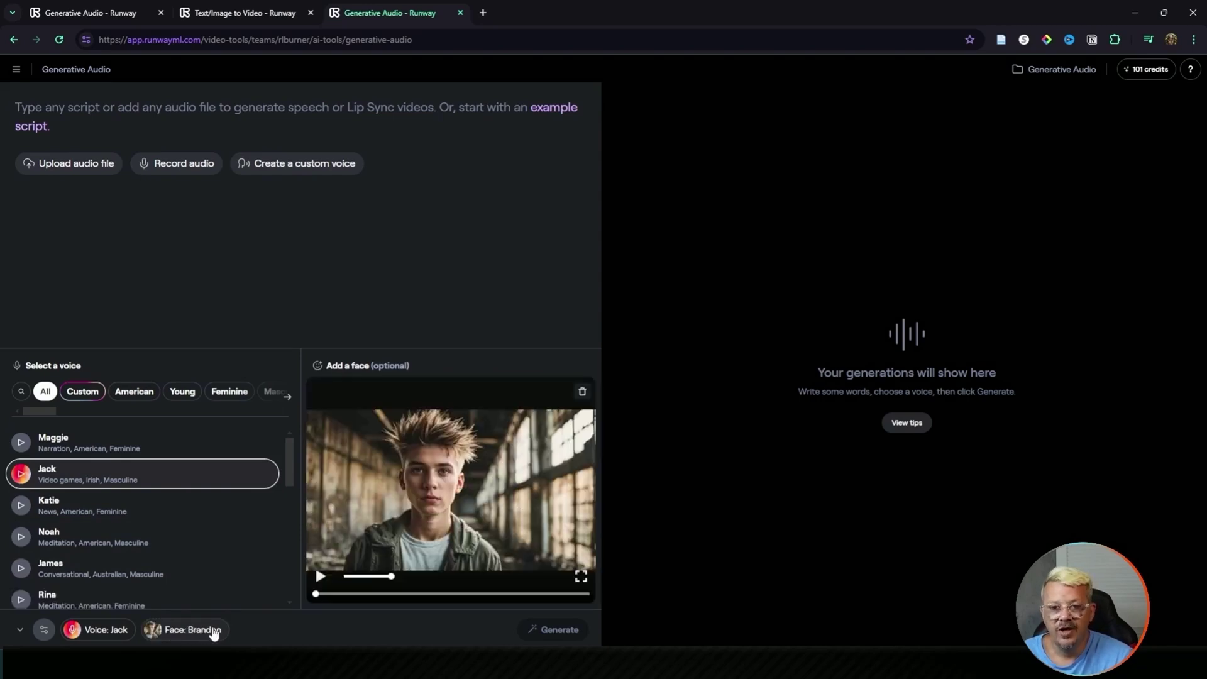
{"action": "left_click", "coordinate": [173, 108]}
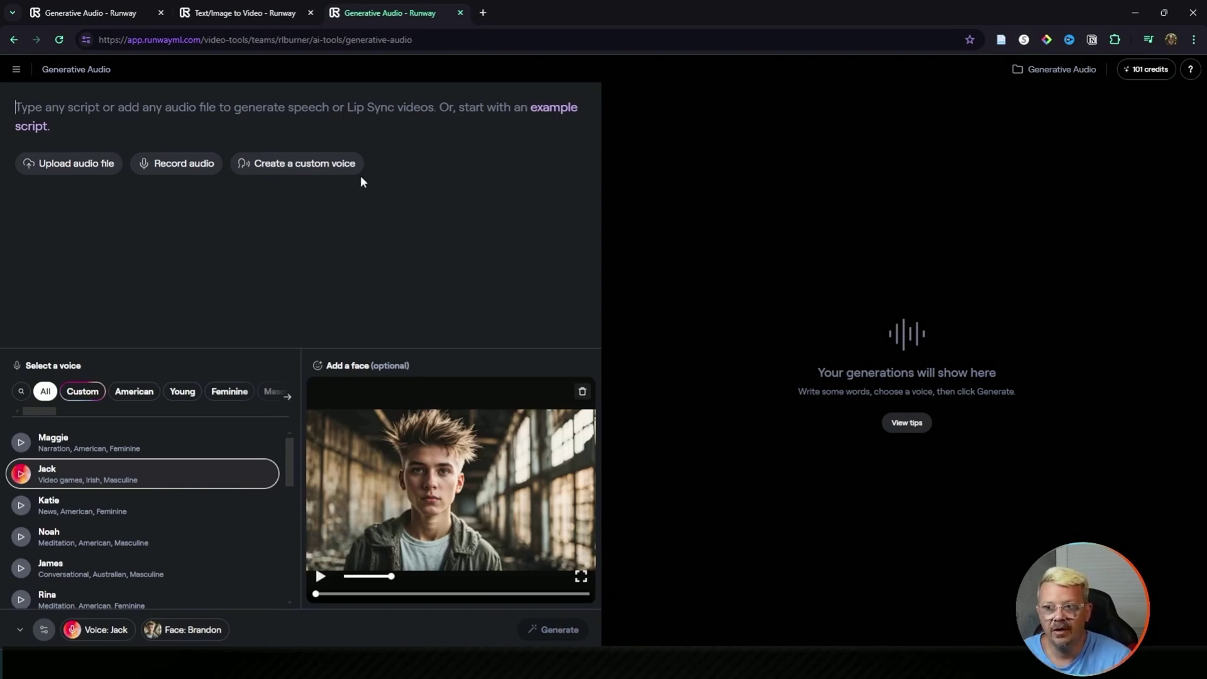
Step: From the dashboard's All Assets, open the Generative Audio folder and its Lip Sync video
{"action": "left_click", "coordinate": [17, 71]}
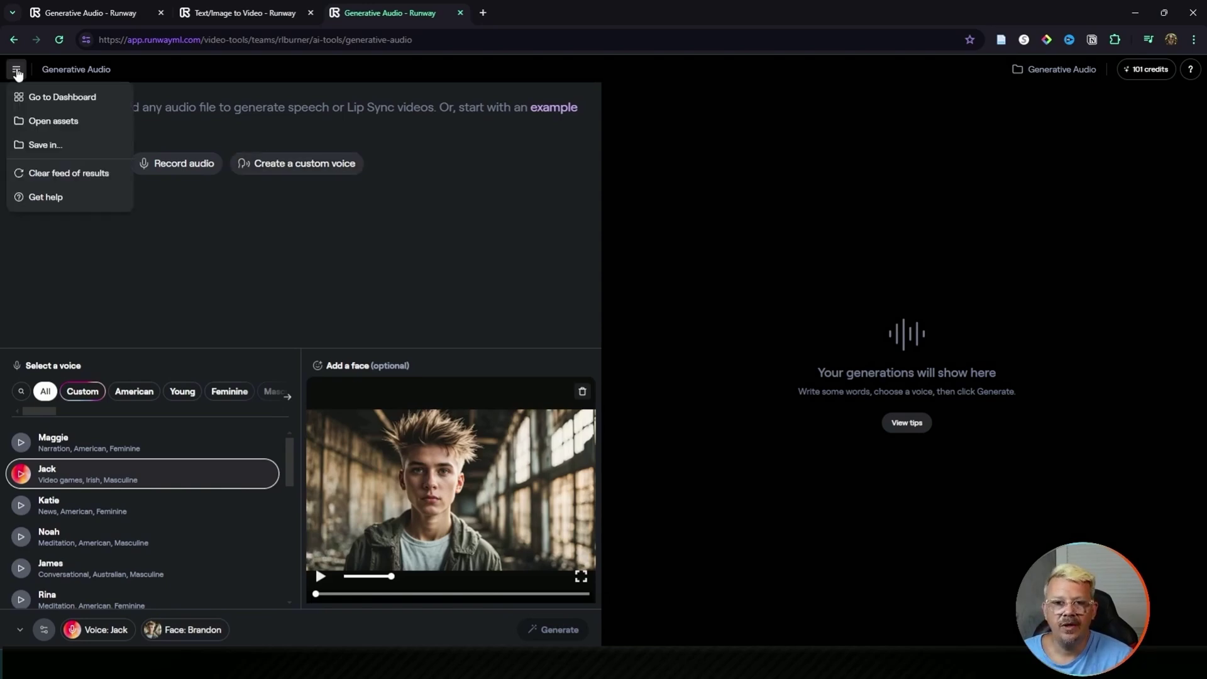
{"action": "left_click", "coordinate": [62, 98]}
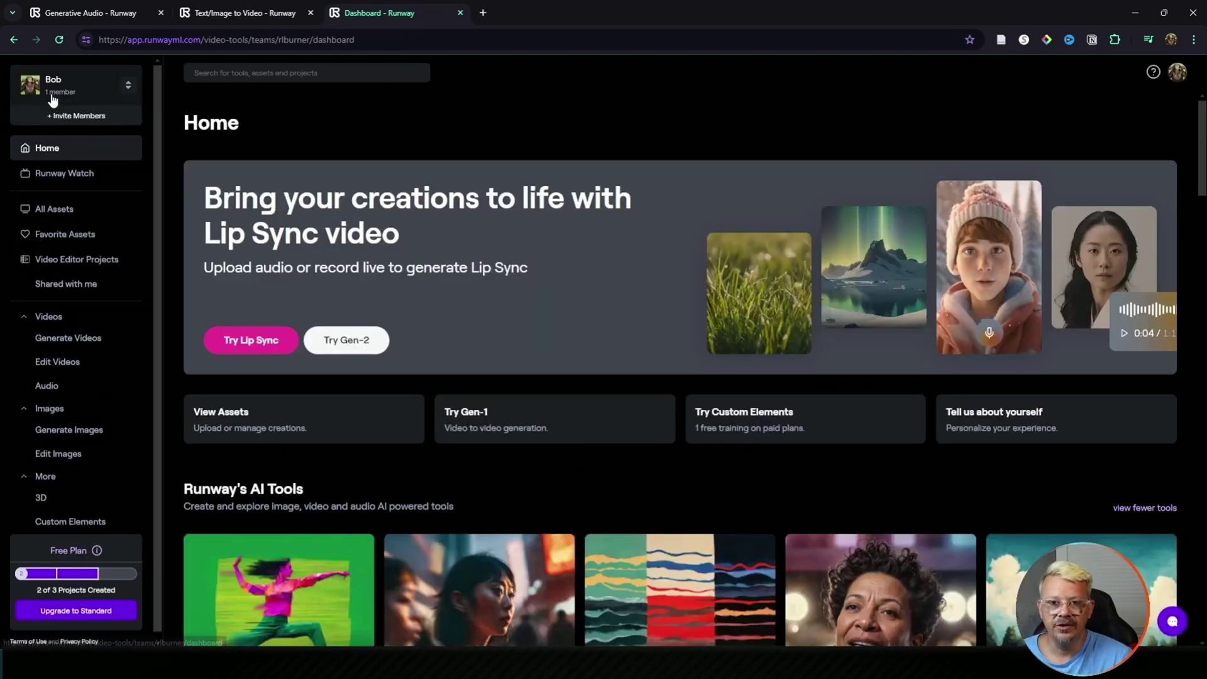
{"action": "left_click", "coordinate": [377, 420]}
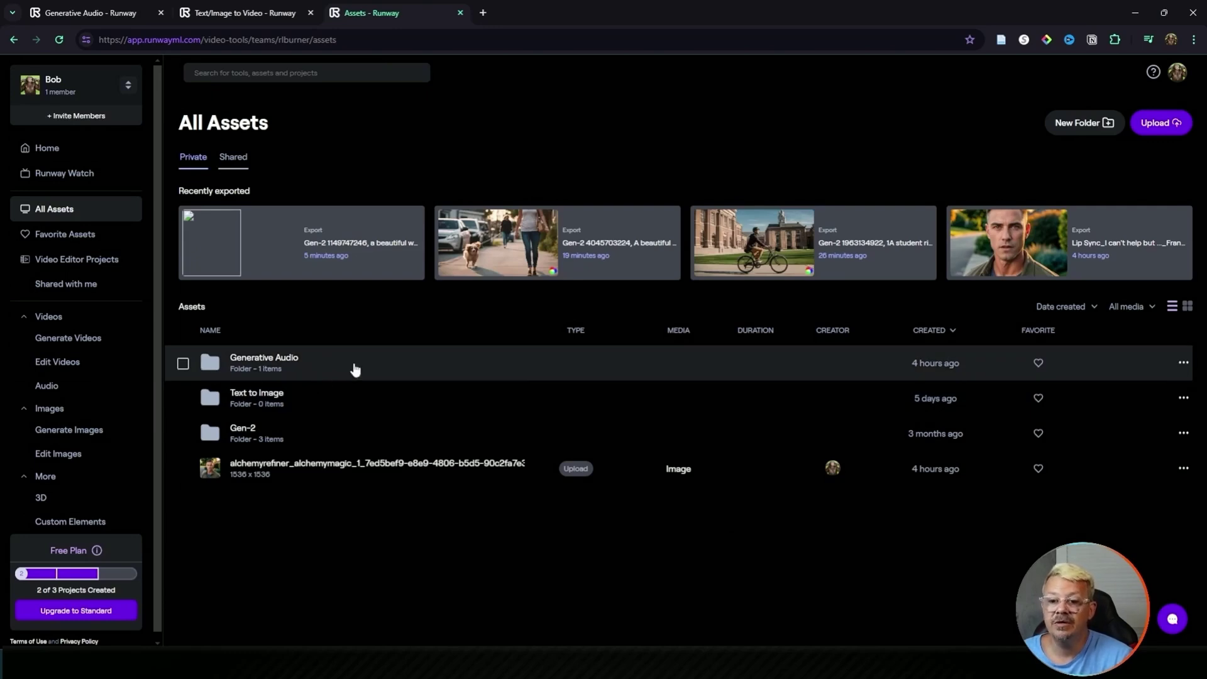
{"action": "left_click", "coordinate": [356, 370]}
{"action": "left_click", "coordinate": [354, 364]}
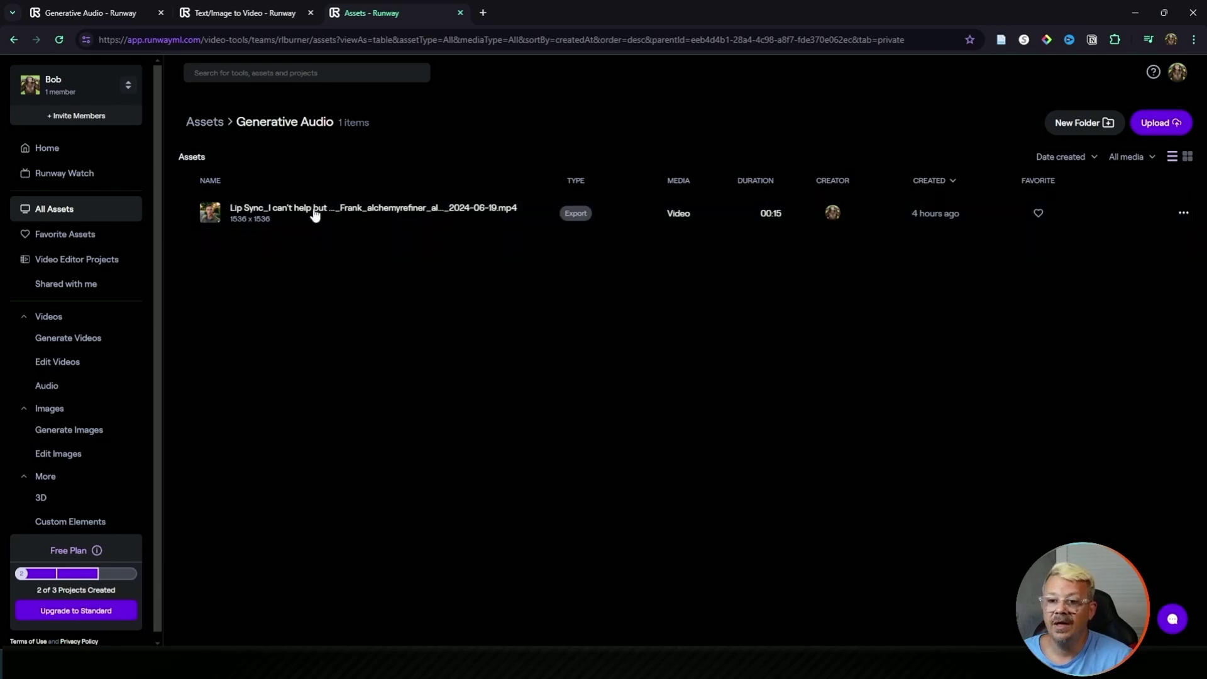
{"action": "double_click", "coordinate": [336, 214]}
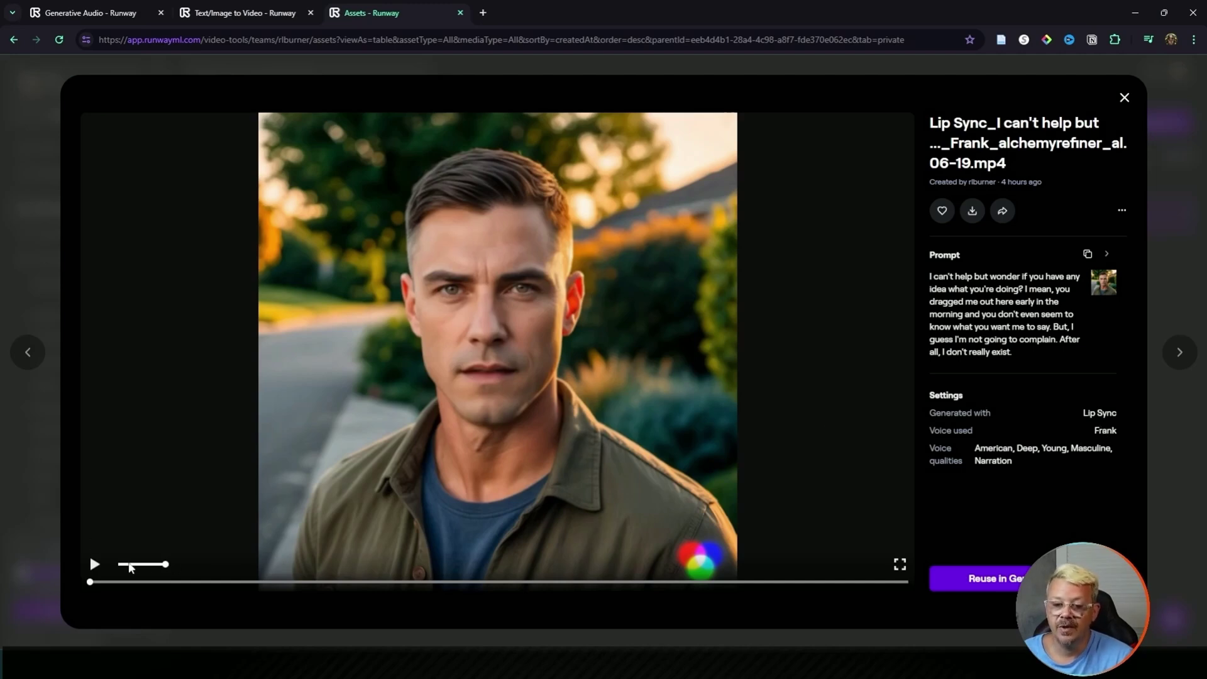
Step: Play the saved Lip Sync video, then scrub back to 0:13 to replay the ending
{"action": "left_click", "coordinate": [92, 566]}
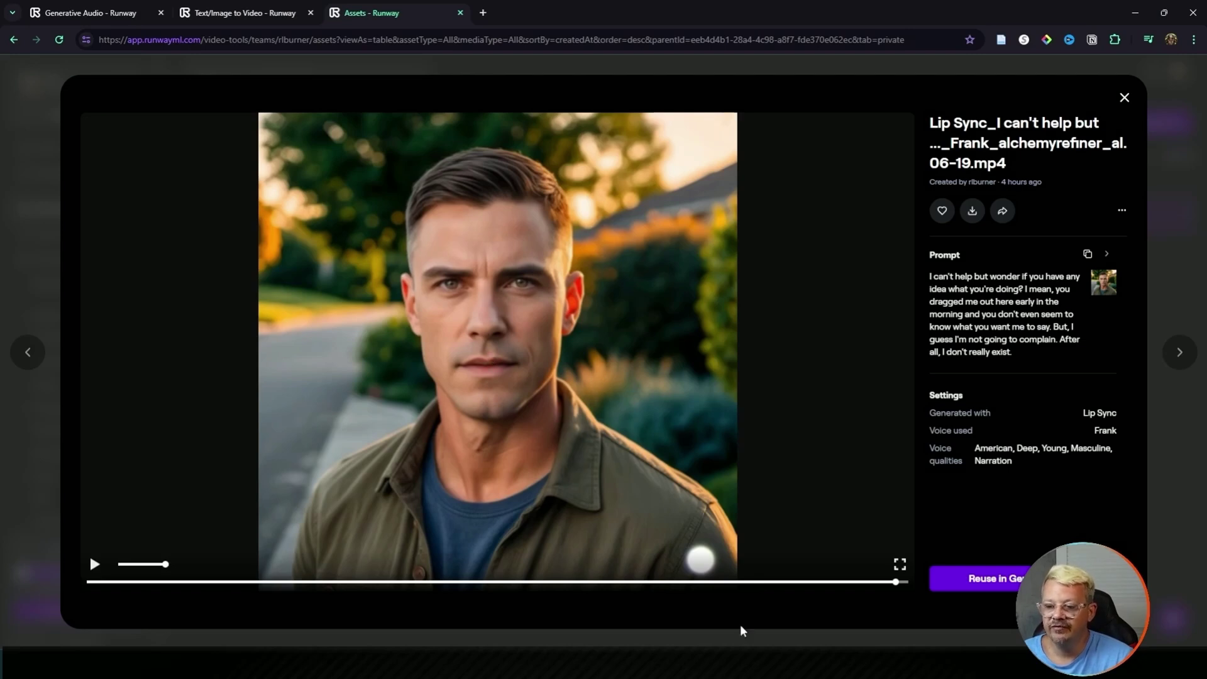
{"action": "left_click_drag", "start_coordinate": [893, 582], "coordinate": [925, 596]}
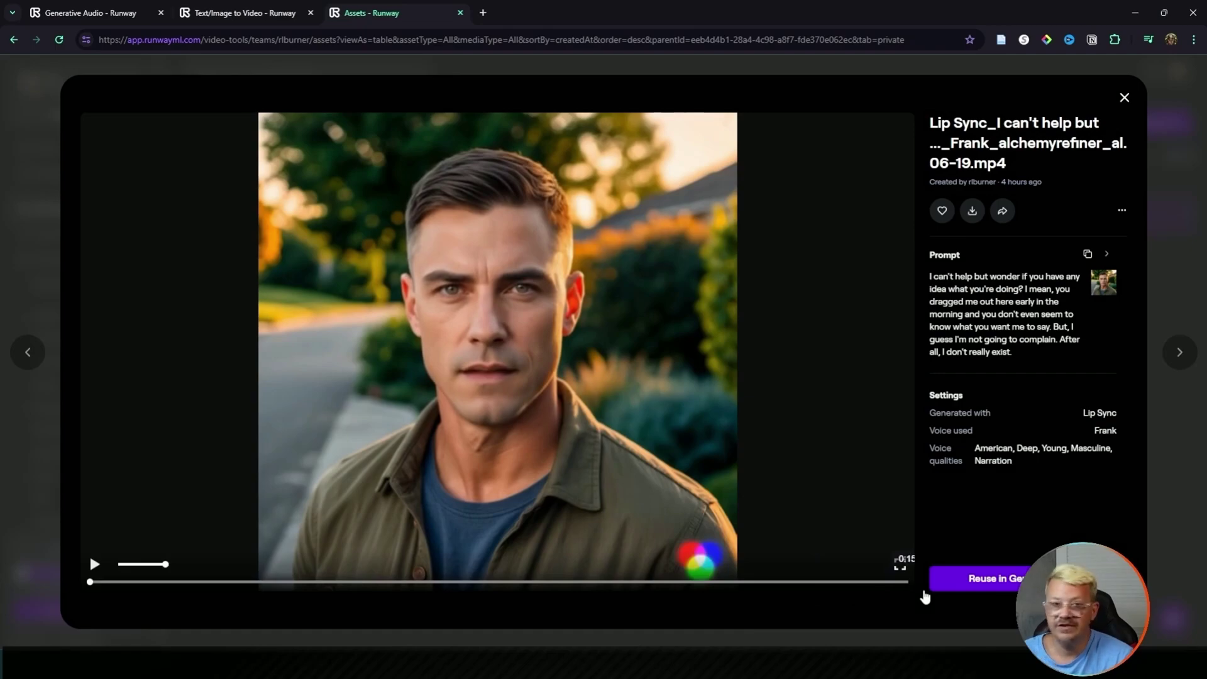